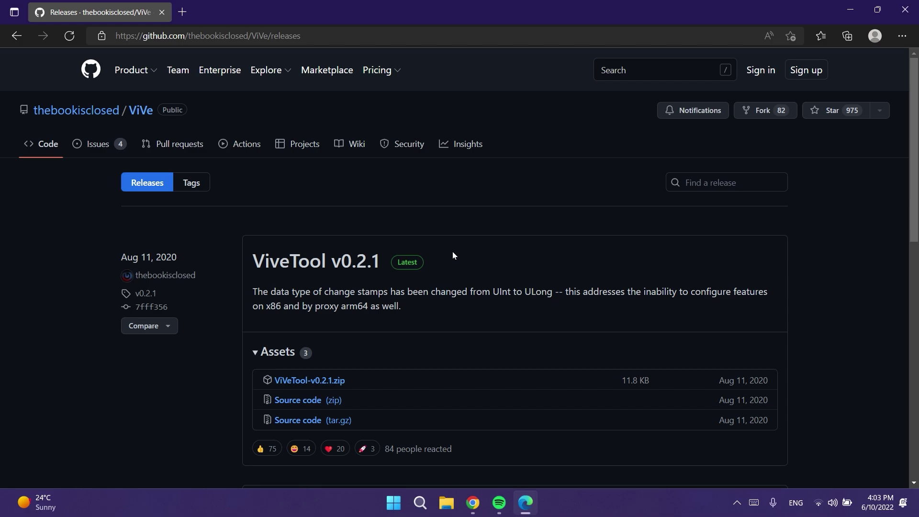
Download ViVeTool-v0.2.1.zip from the Assets list on the ViVe releases page.
click(316, 385)
Show ViVeTool-v0.2.1.zip in Downloads and start Extract All from its context menu.
click(815, 83)
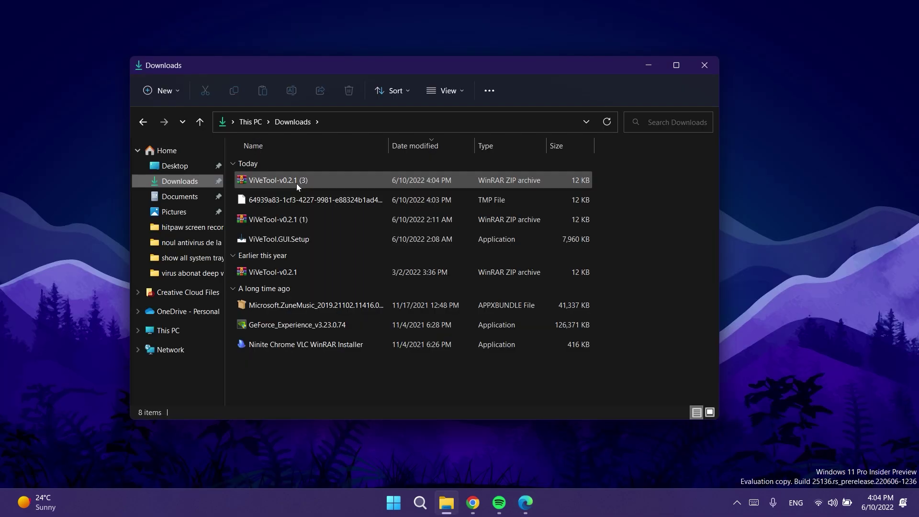
right_click(273, 183)
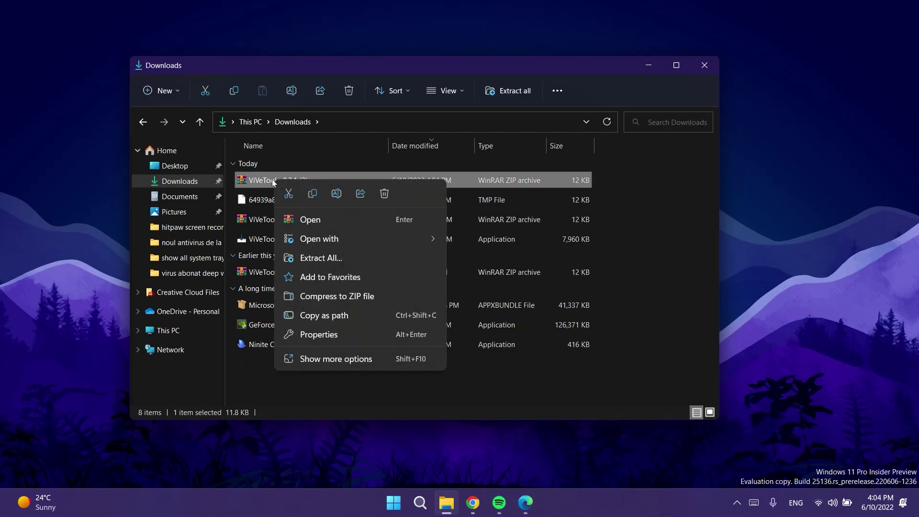
click(337, 359)
click(385, 153)
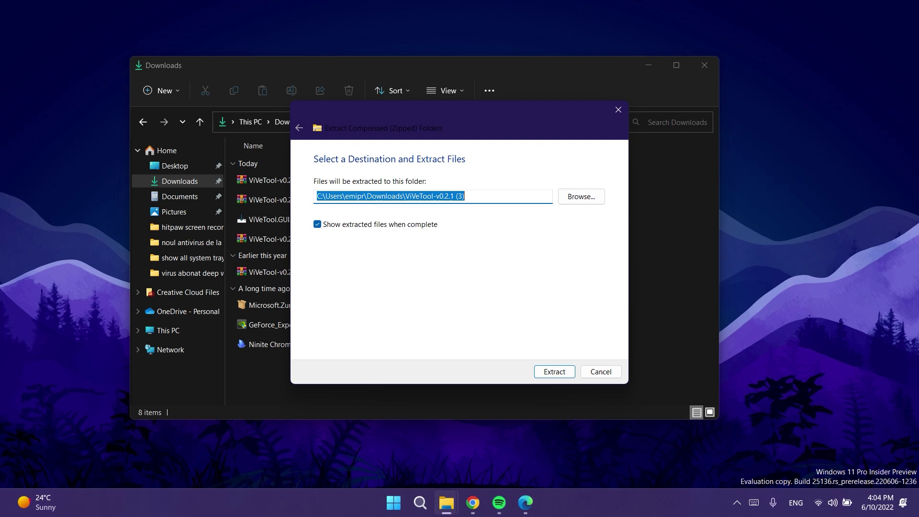
Set the extraction destination to C:\Windows\System32, extract, and grant administrator permission.
click(570, 202)
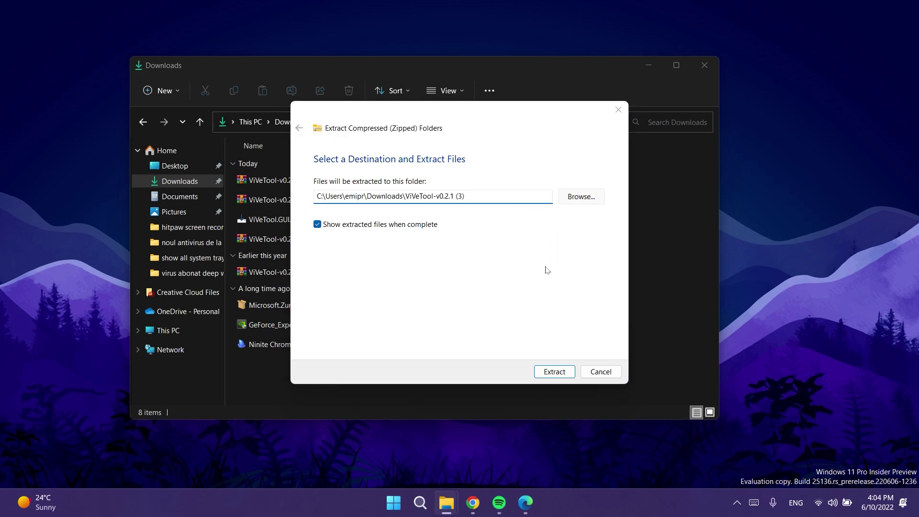
scroll(335, 287, down, 1)
click(333, 314)
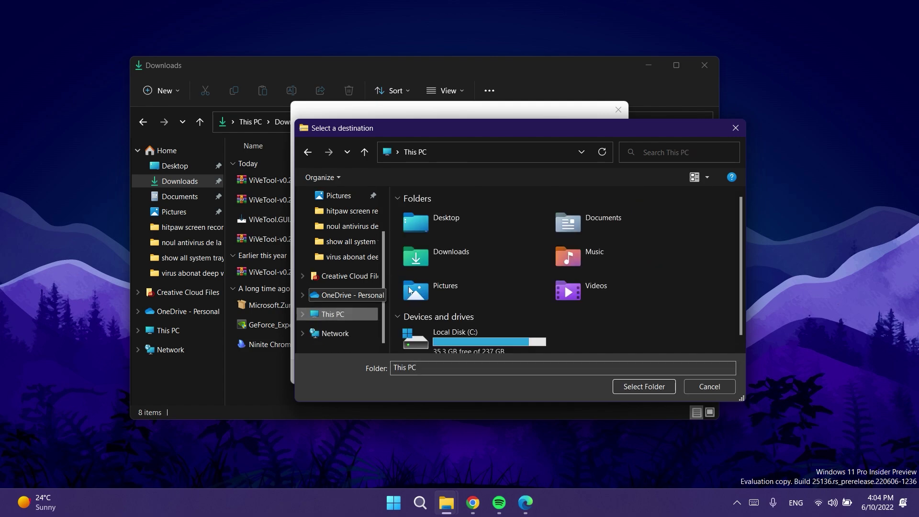
double_click(469, 336)
scroll(453, 323, down, 1)
double_click(456, 299)
scroll(481, 271, down, 20)
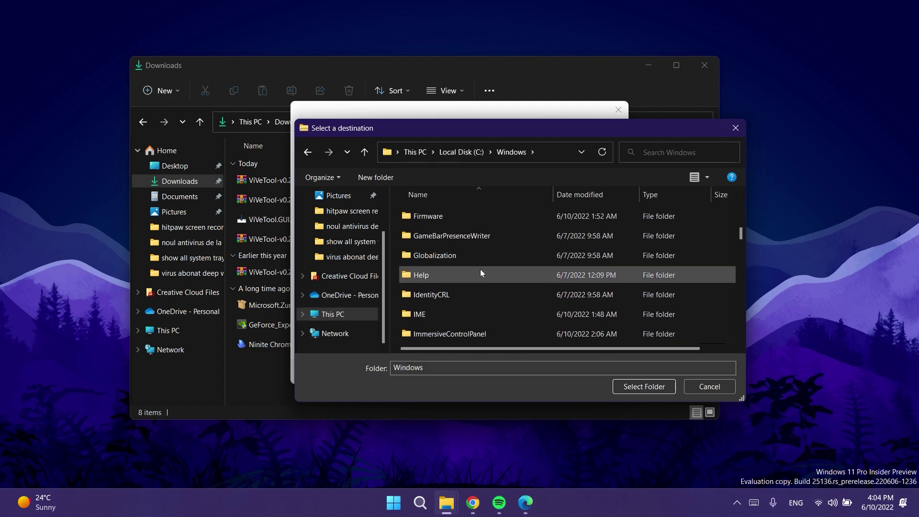
scroll(481, 269, down, 3)
click(469, 214)
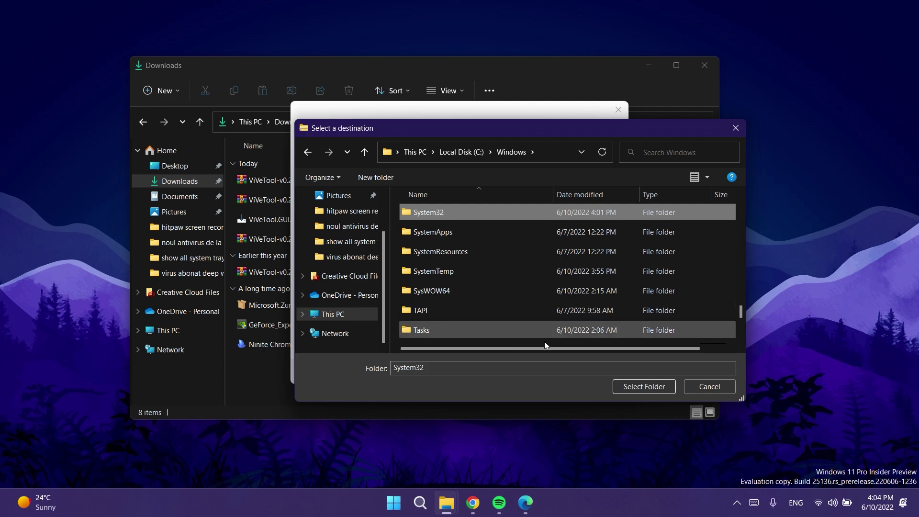
key(Return)
key(Return)
key(Return)
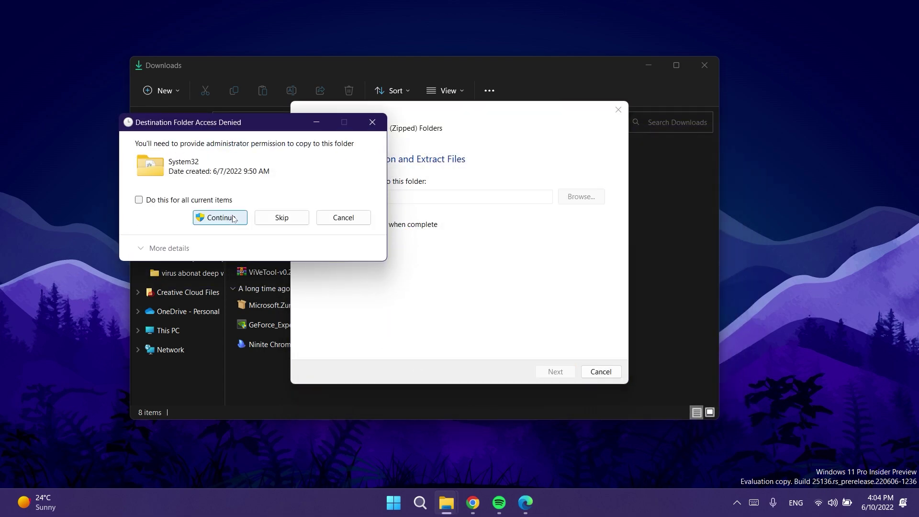
click(231, 216)
Approve the remaining Destination Folder Access Denied prompt, then clear Explorer to the desktop.
click(277, 216)
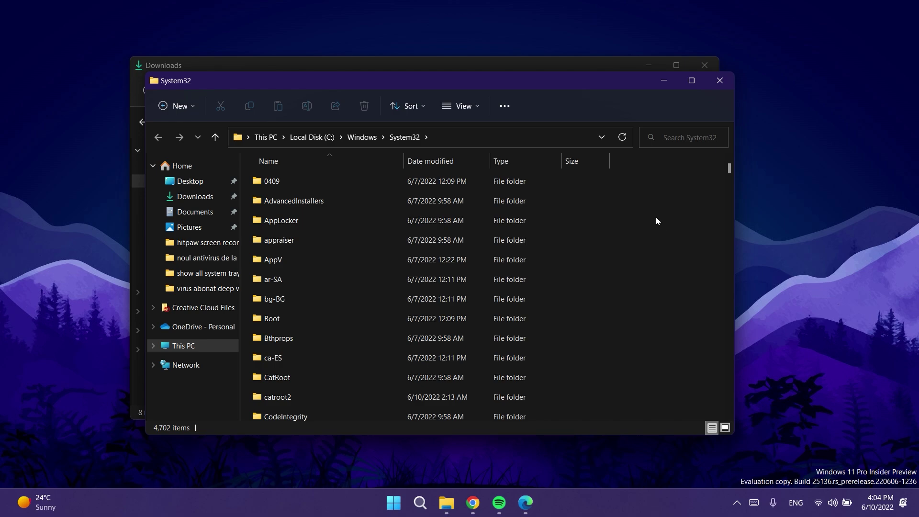
key(super+d)
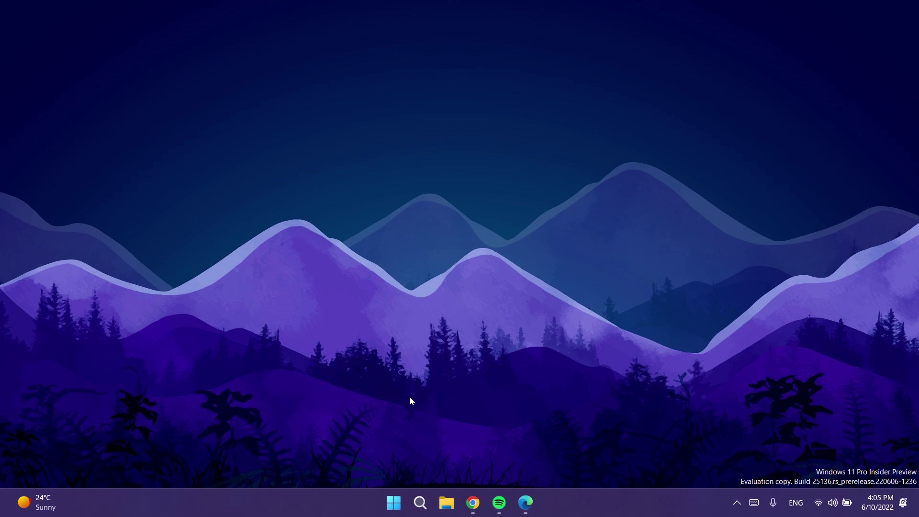
Search 'cmd' and run Command Prompt as administrator, approving the UAC prompt.
key(super+s)
text(cmd)
right_click(303, 173)
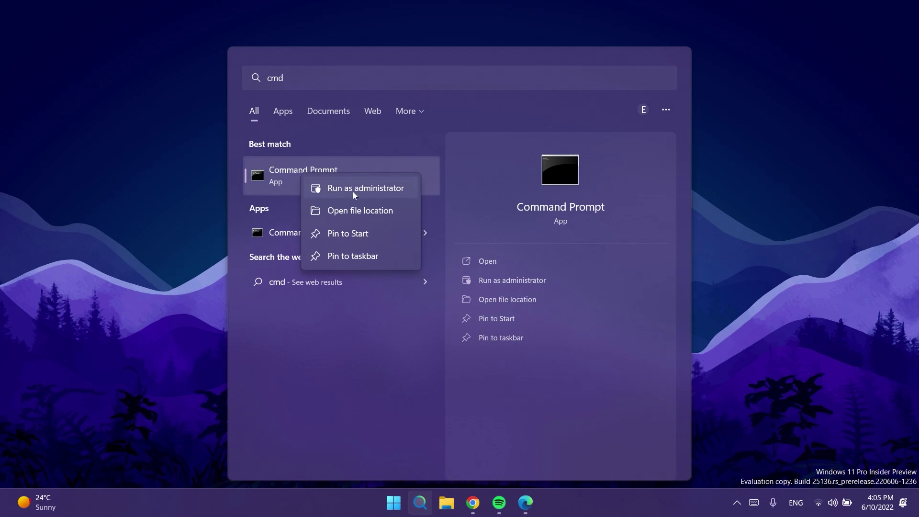
click(355, 189)
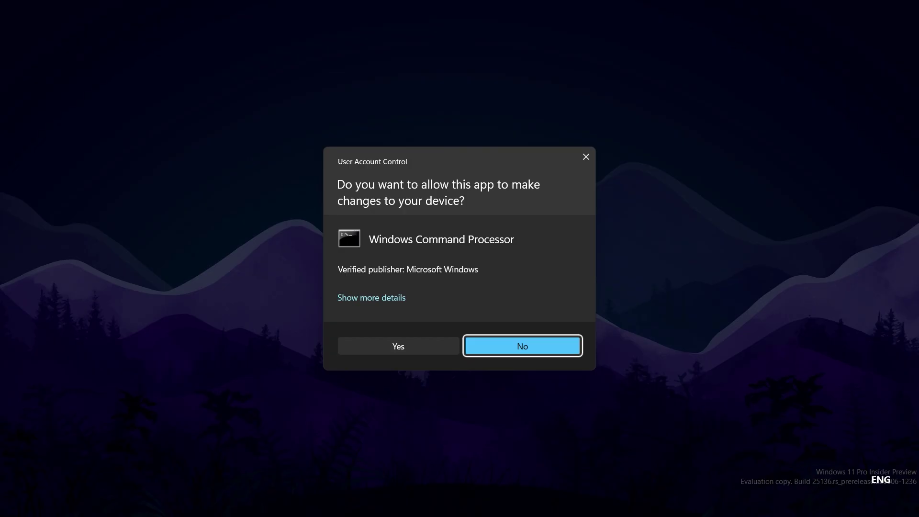
click(398, 346)
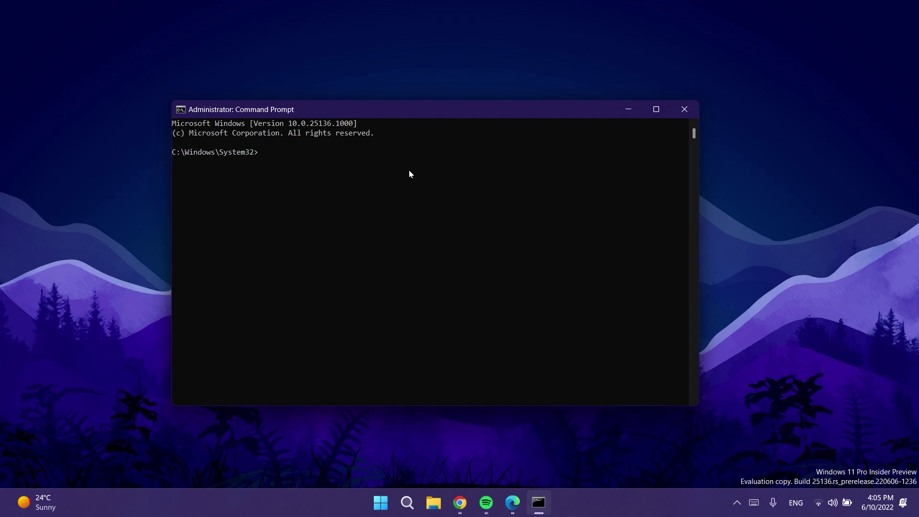
Run 'vivetool addconfig 37634385 2' and 'vivetool addconfig 36354489 2', then close Command Prompt.
text(vivetool addconfig 37634385 2)
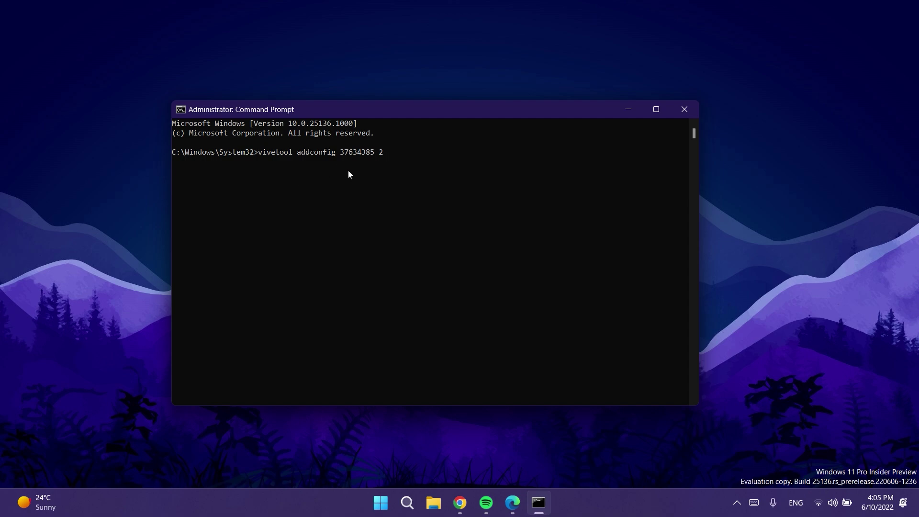
key(Return)
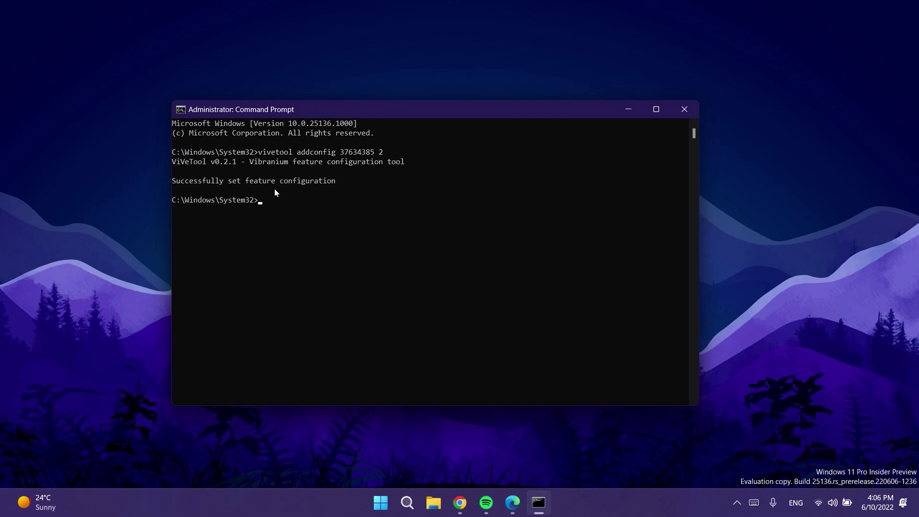
text(vivetool addconfig 36354489 2)
key(Return)
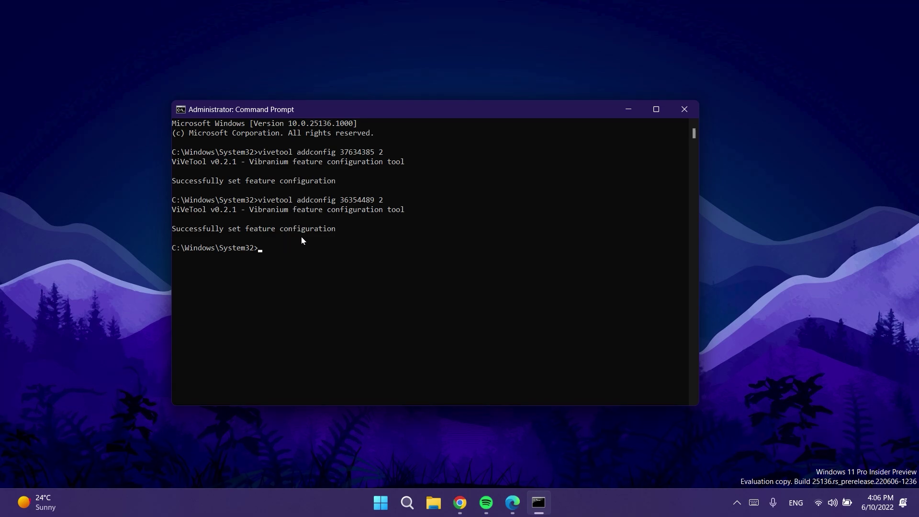
click(686, 110)
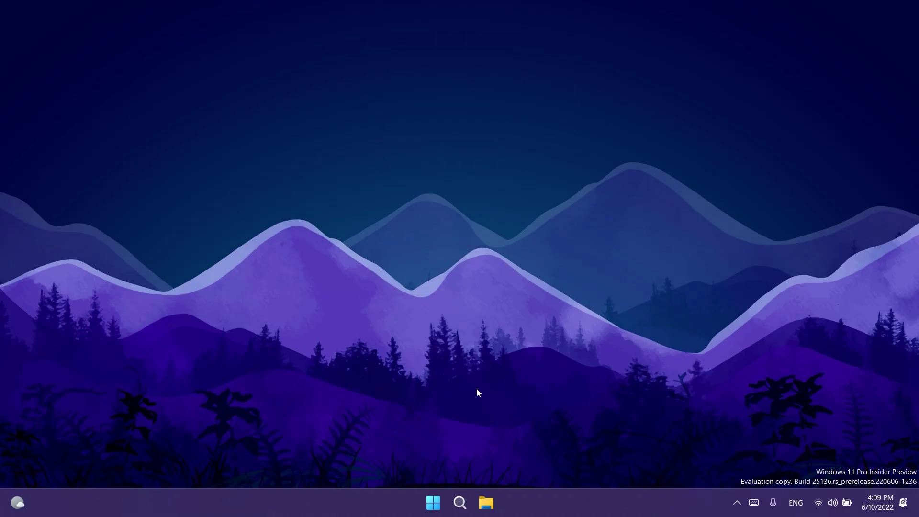
Launch File Explorer from the taskbar to view This PC.
click(484, 503)
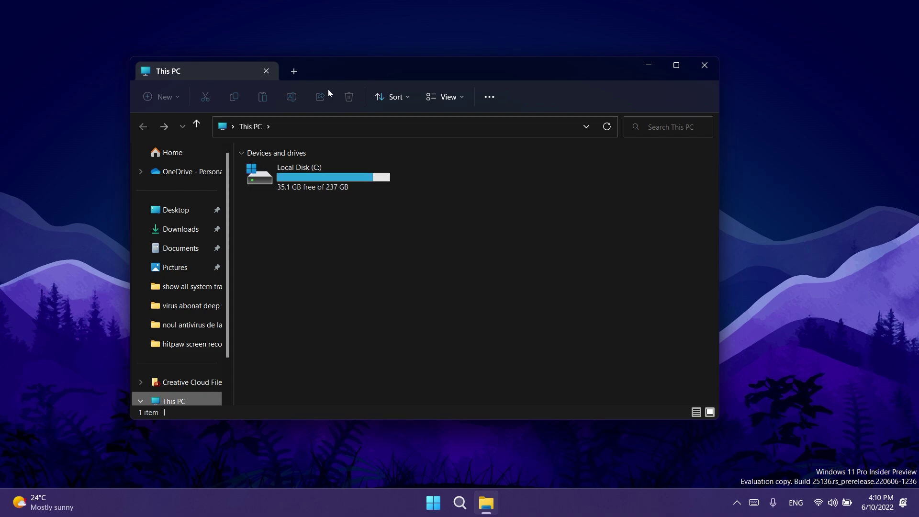
Add three tabs with Ctrl+T and the + button, then show a tab's context menu.
key(ctrl+t)
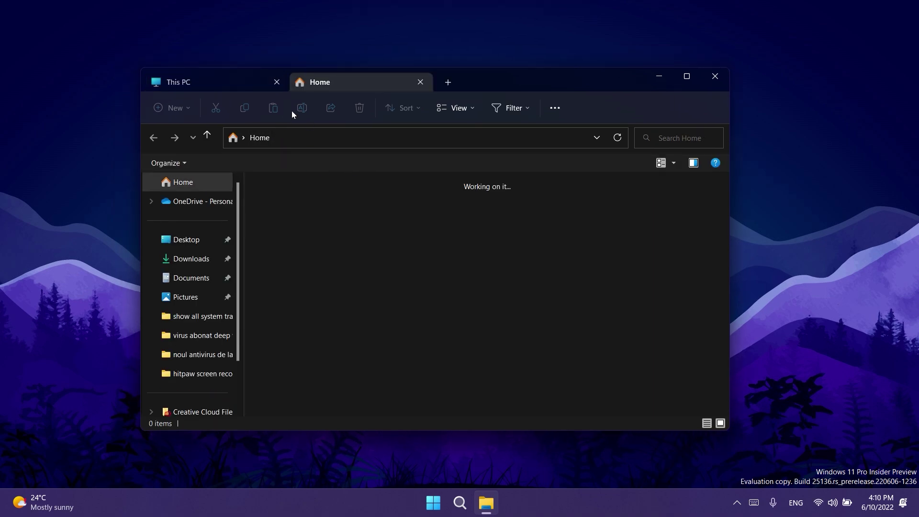
click(448, 83)
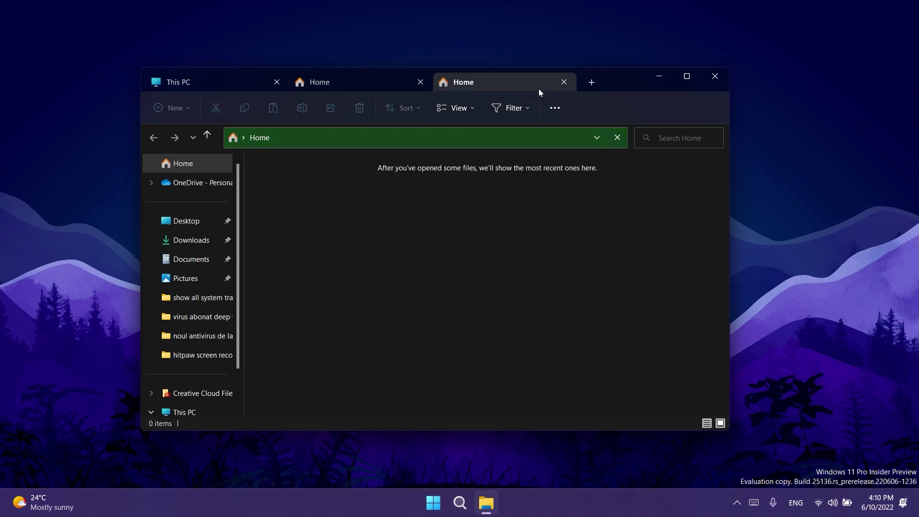
click(594, 84)
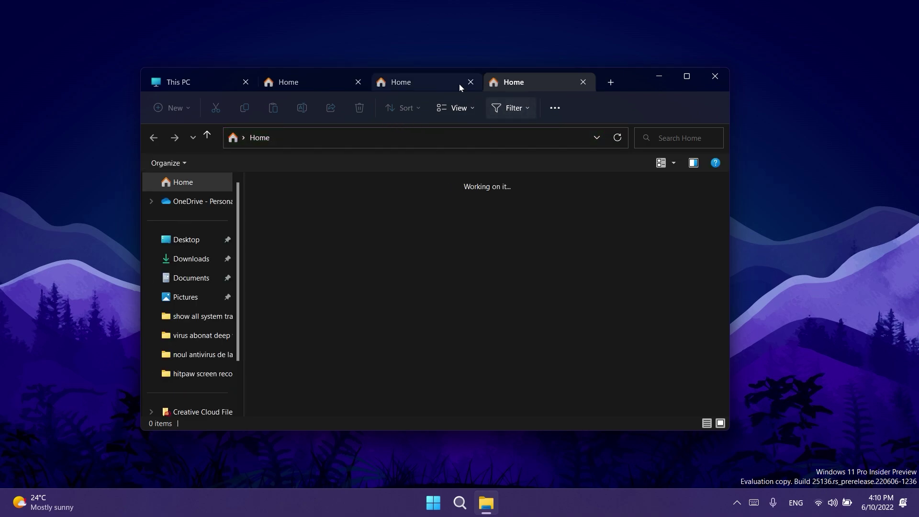
right_click(422, 81)
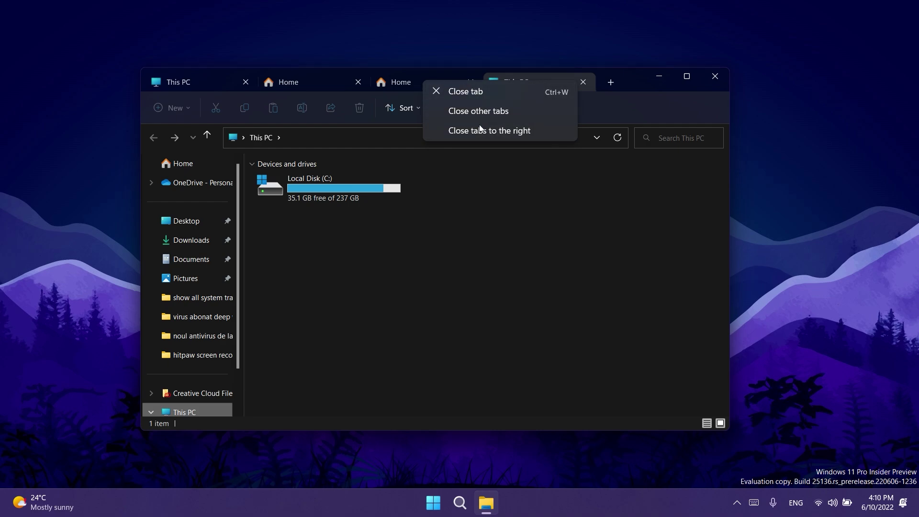
Switch back and forth between the This PC and Home tabs.
click(627, 82)
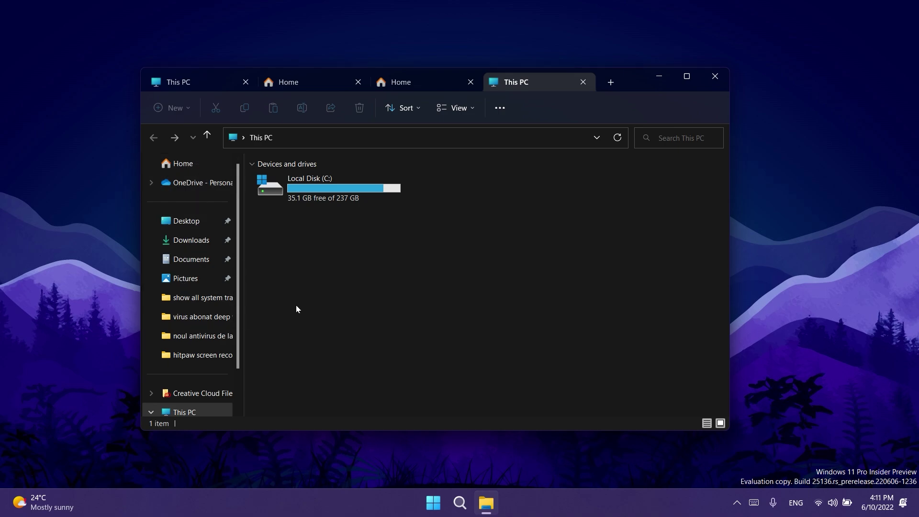
scroll(195, 264, down, 2)
scroll(194, 287, up, 2)
click(328, 87)
click(454, 85)
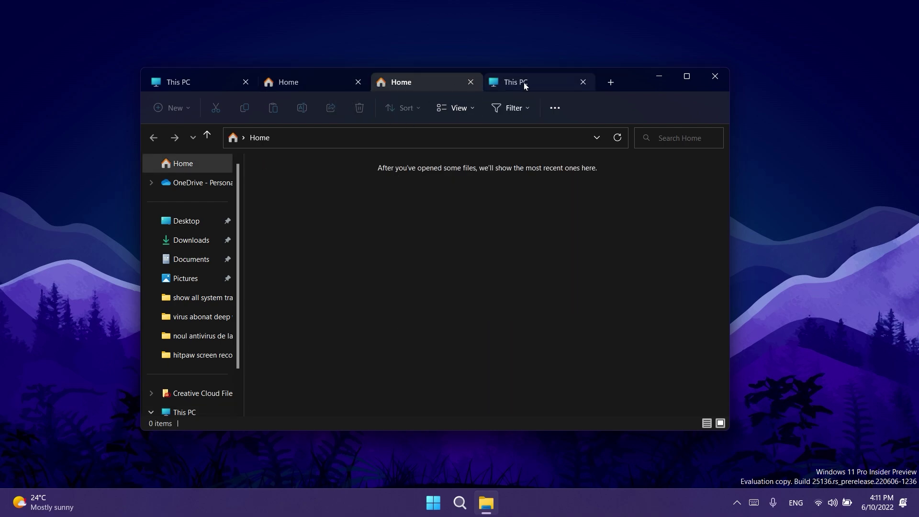
click(516, 86)
click(415, 80)
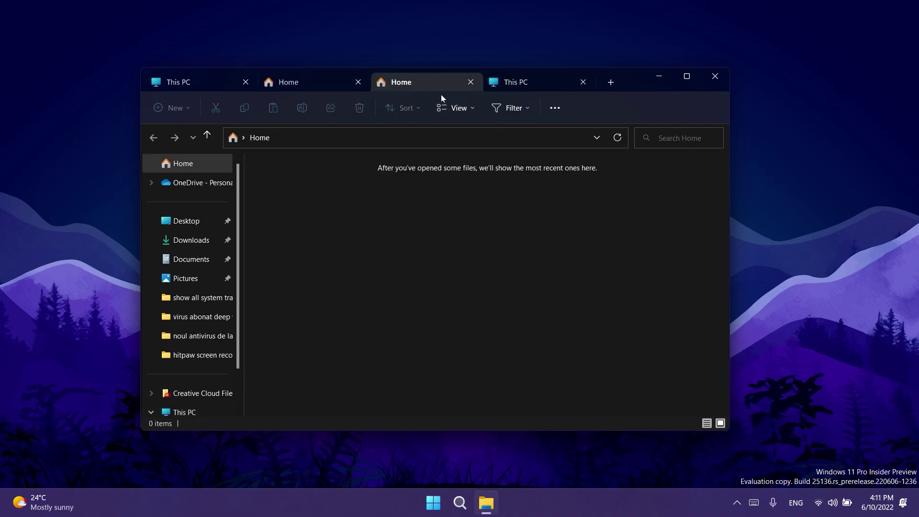
click(527, 86)
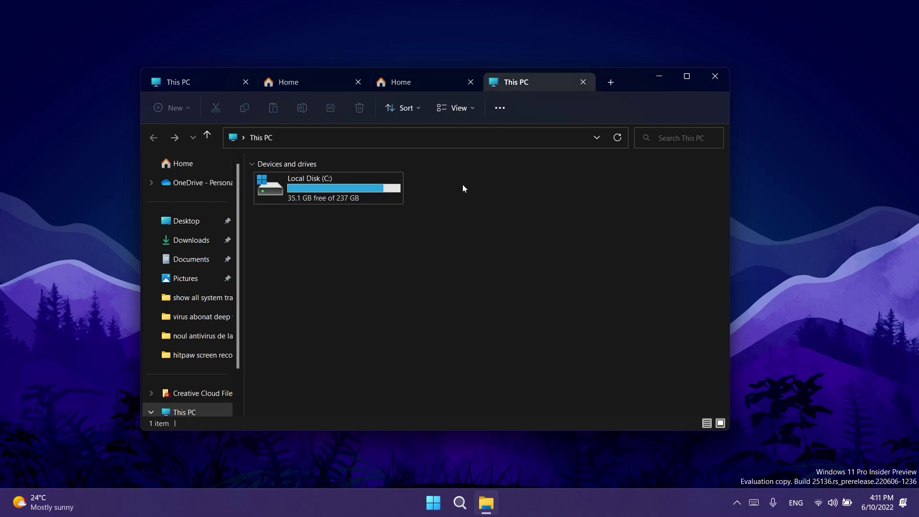
Add a fifth tab and close it, check a tab's context menu, then close Explorer with Alt+F4.
click(610, 82)
click(583, 82)
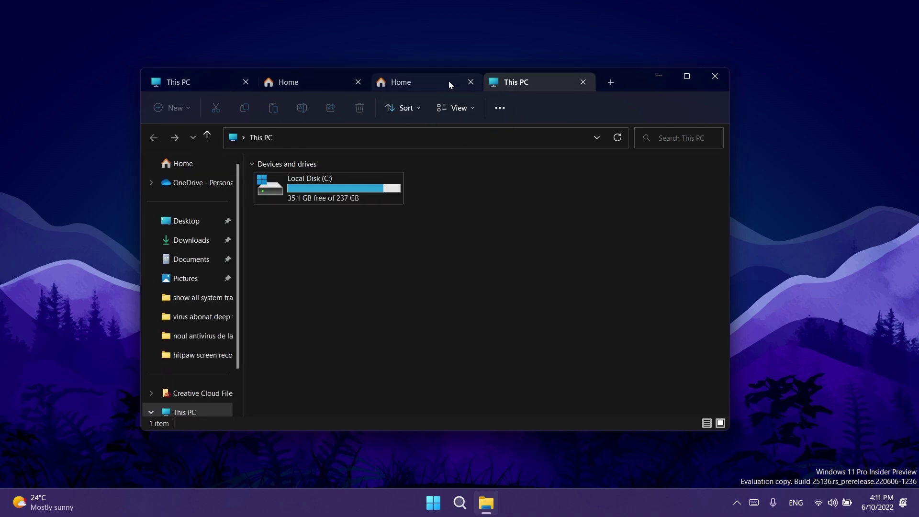
right_click(504, 84)
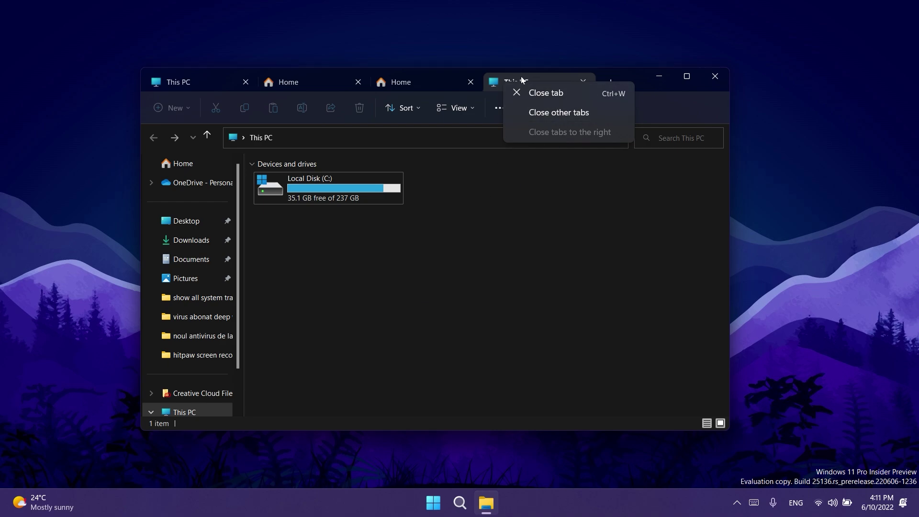
click(439, 319)
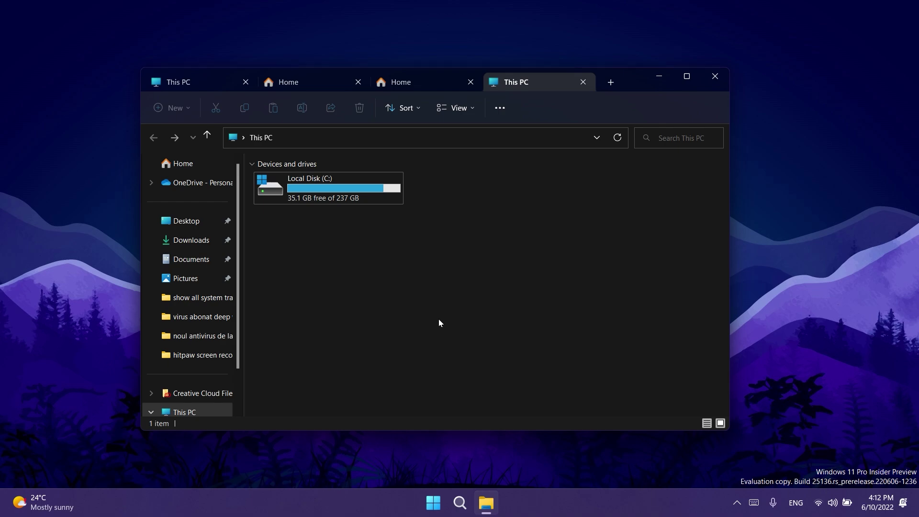
key(alt+F4)
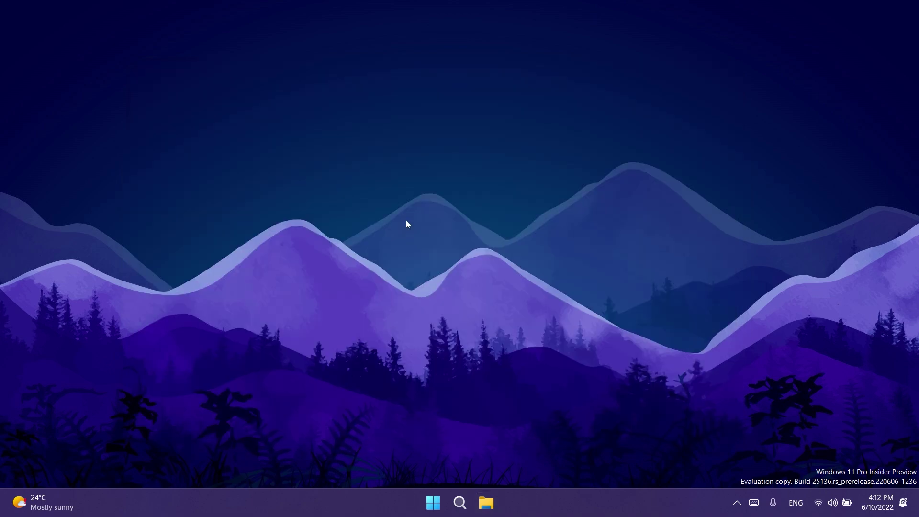